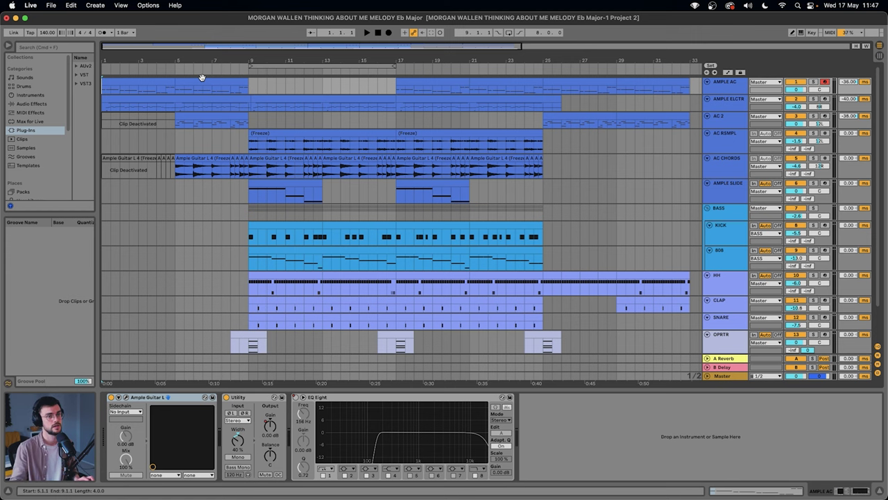
Look over the arrangement's tracks and examine the low guitar notes in the first AMPLE AC clip.
scroll(496, 311, down, 2)
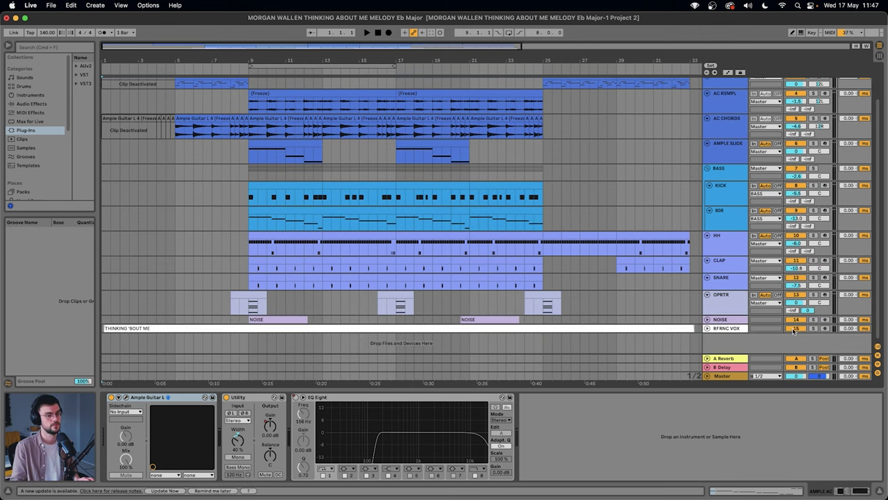
scroll(308, 191, up, 2)
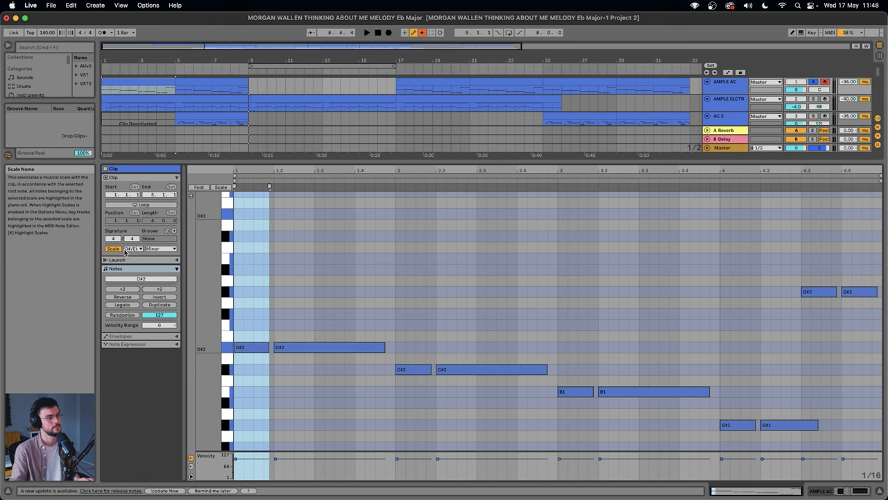
scroll(247, 290, down, 3)
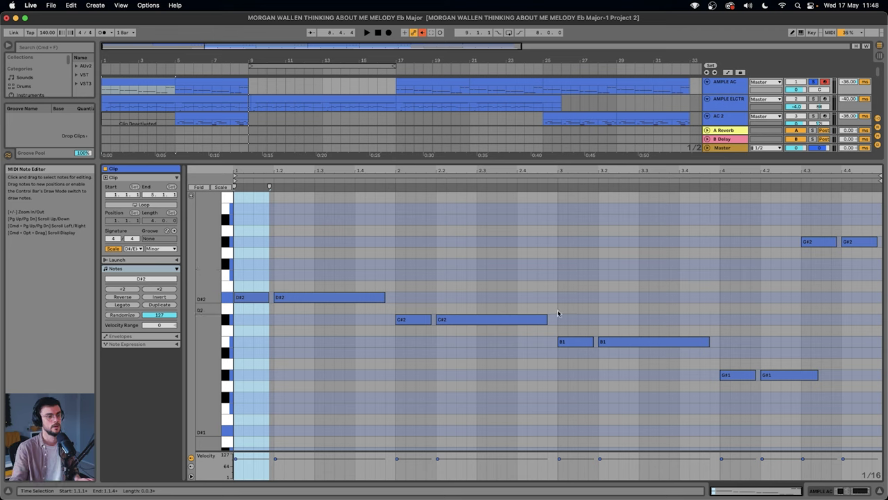
drag(733, 214, 885, 441)
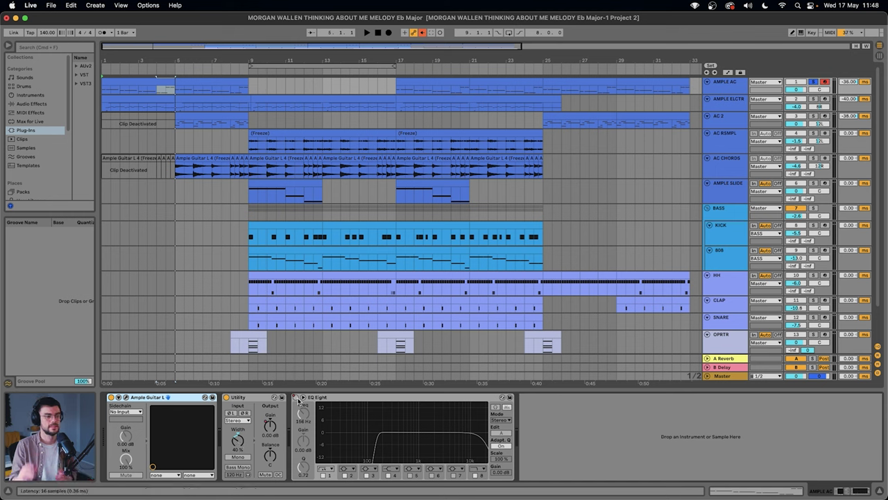
Select the first AMPLE ELCTR clip, view its Ample Guitar SH instrument interface and close it.
click(145, 96)
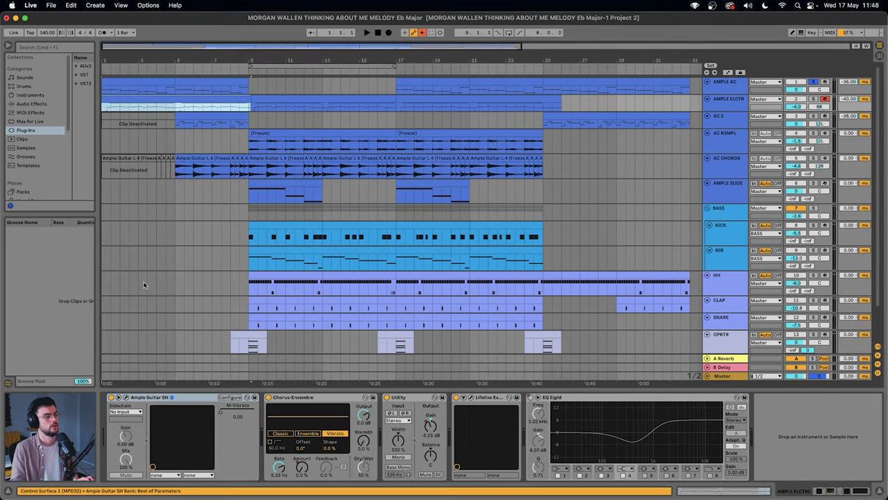
key(super+alt+p)
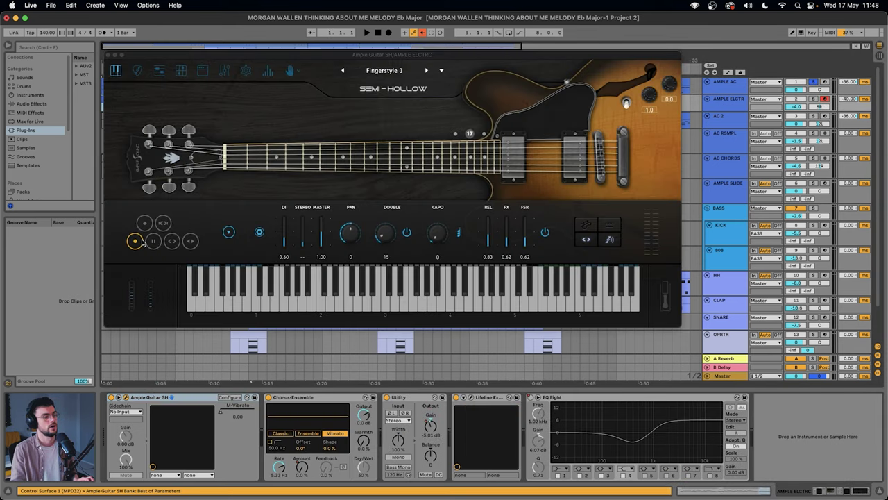
click(107, 56)
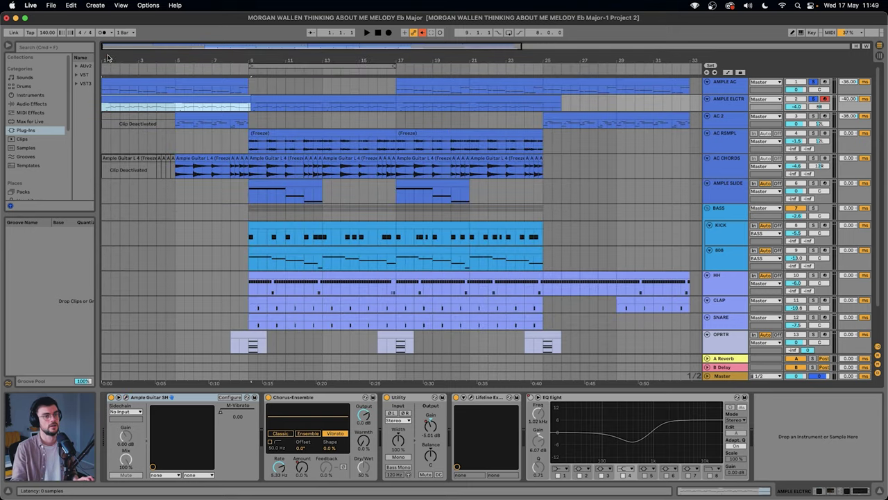
Leave only AMPLE ELCTR soloed, open its first clip's notes and inspect the held D#6 note and the low notes at the start.
click(814, 82)
double_click(143, 89)
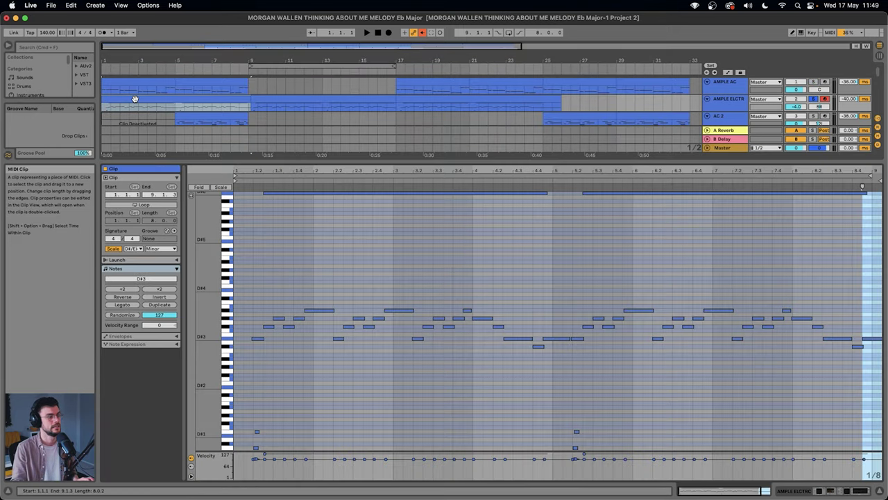
click(306, 224)
click(299, 192)
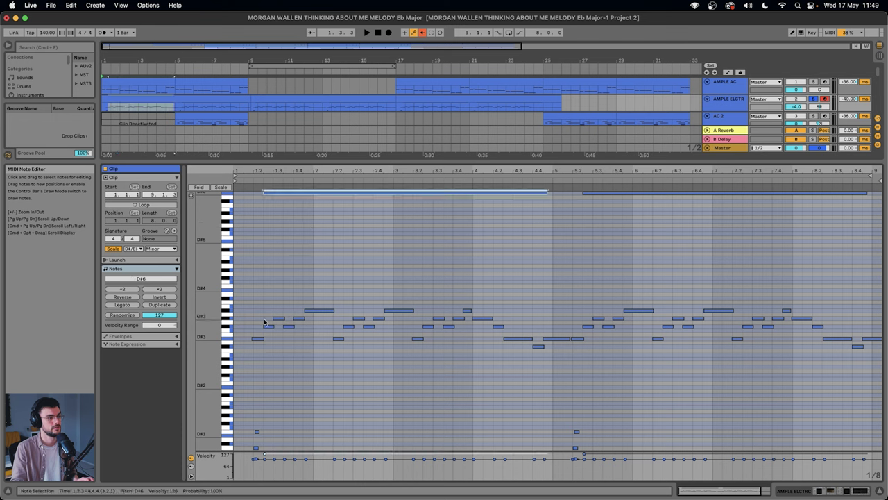
drag(279, 372, 239, 456)
click(303, 226)
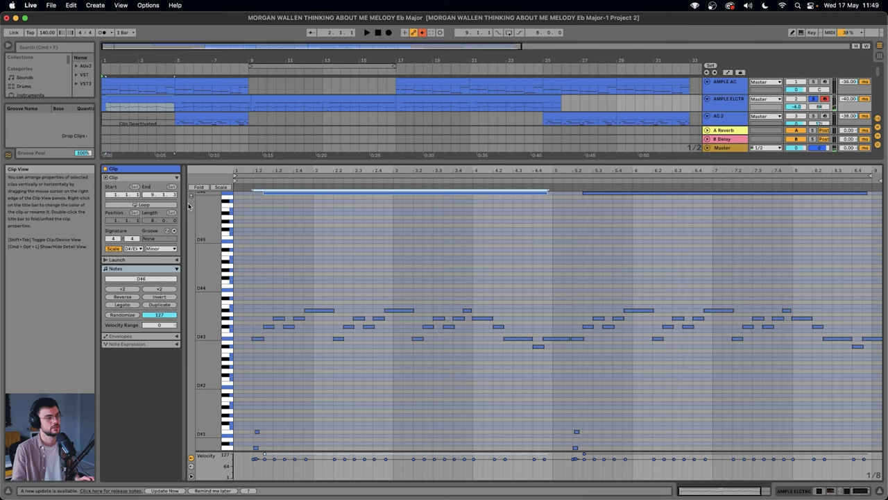
Examine the melody notes above D#3 in the opening bars of the AMPLE ELCTR clip.
scroll(272, 336, up, 10)
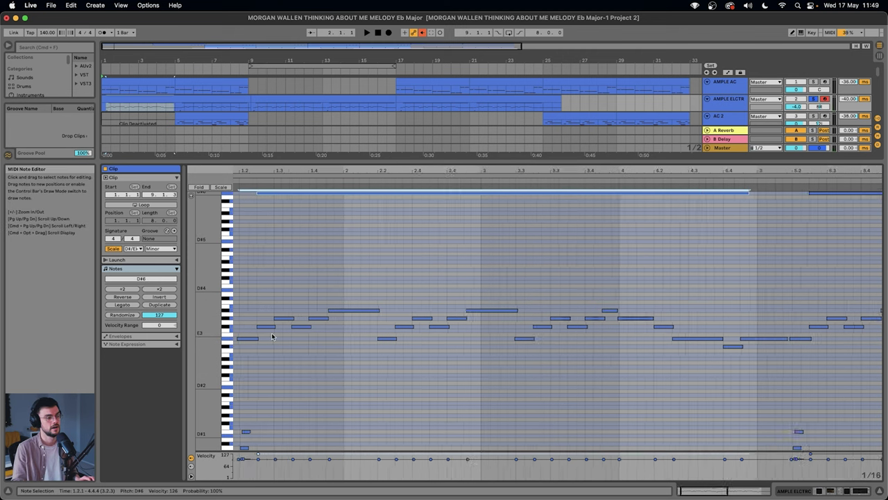
drag(275, 301, 298, 327)
drag(314, 244, 309, 197)
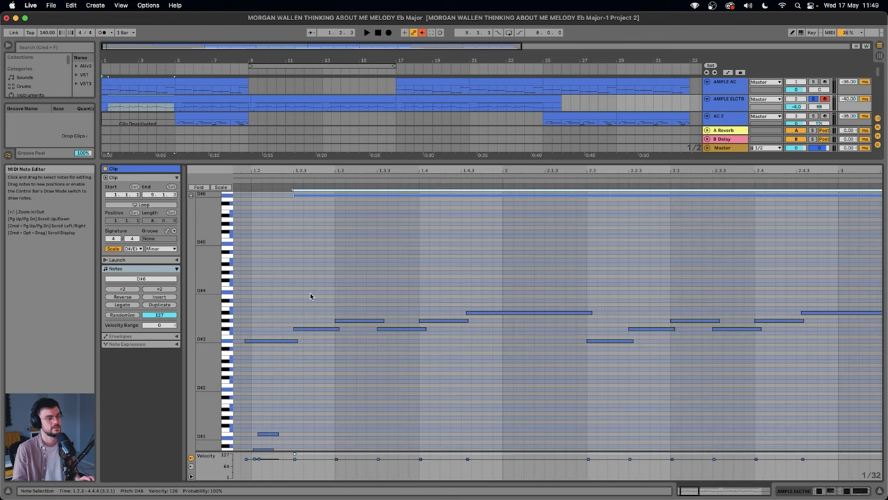
click(294, 314)
drag(356, 340, 627, 351)
click(405, 359)
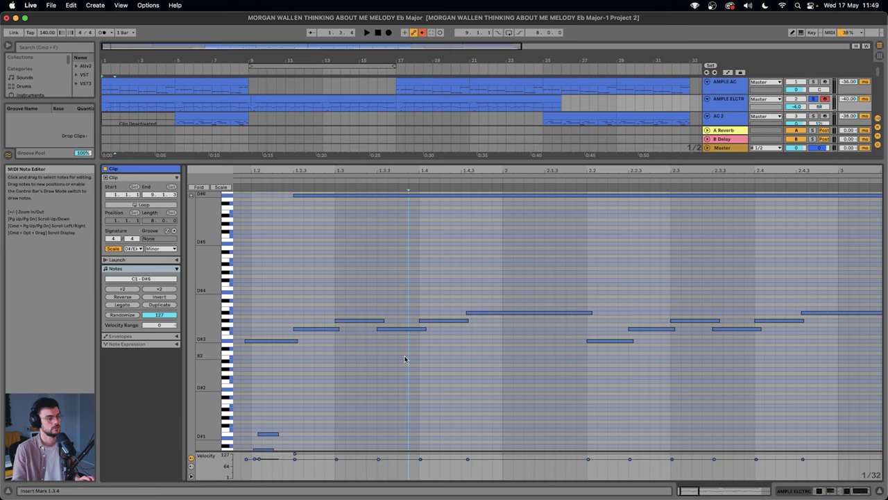
Inspect the low C1 and E1 notes and the first D#3 melody note, and play the AMPLE ELCTR clip.
scroll(395, 358, down, 3)
scroll(396, 357, left, 2)
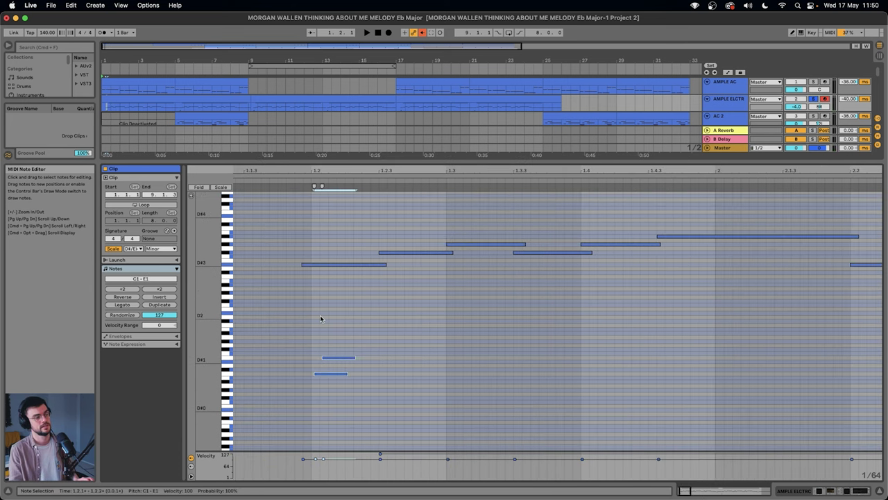
drag(321, 318, 284, 255)
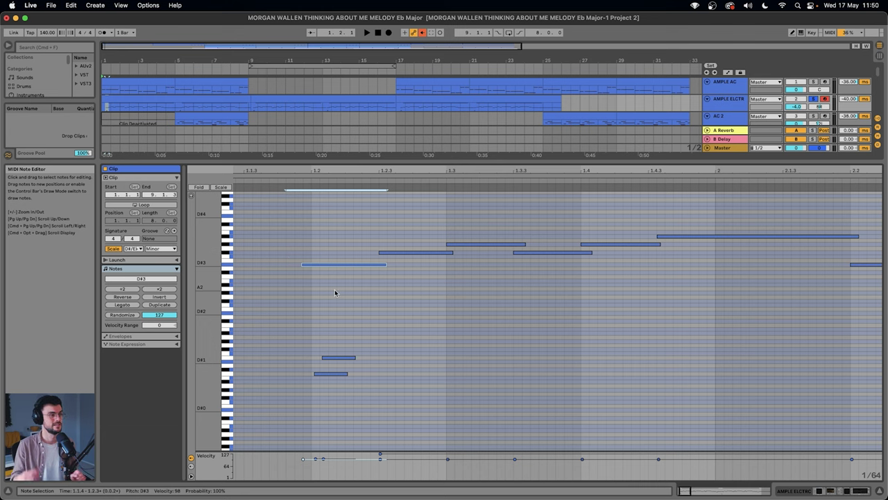
key(space)
key(minus)
key(minus)
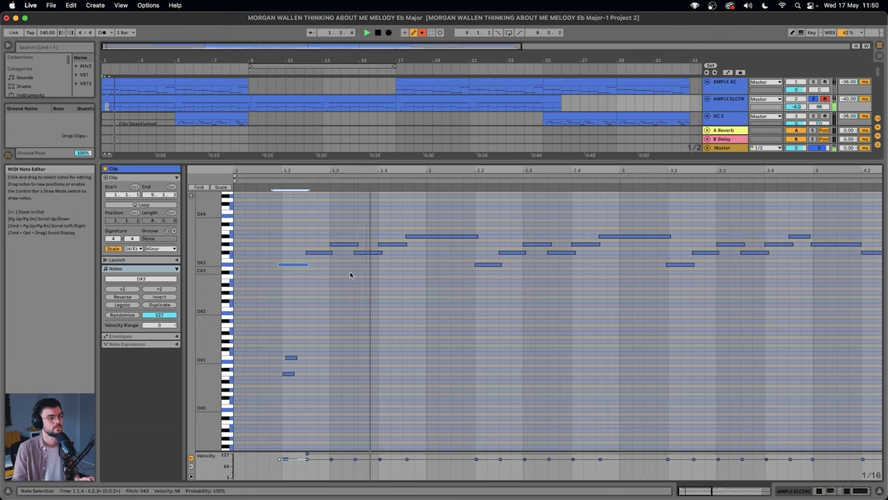
key(minus)
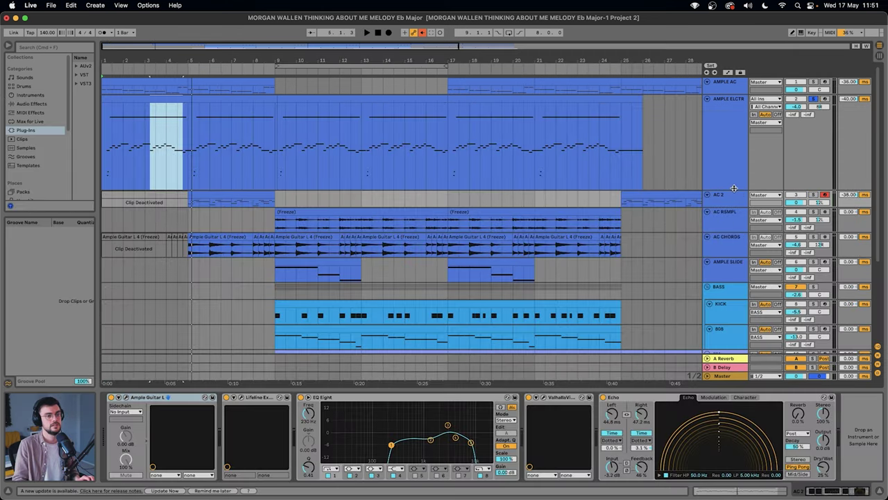
Reduce the AMPLE ELCTR track to a compact height and select its clip area near bar 5.
drag(736, 191, 723, 113)
scroll(257, 124, up, 6)
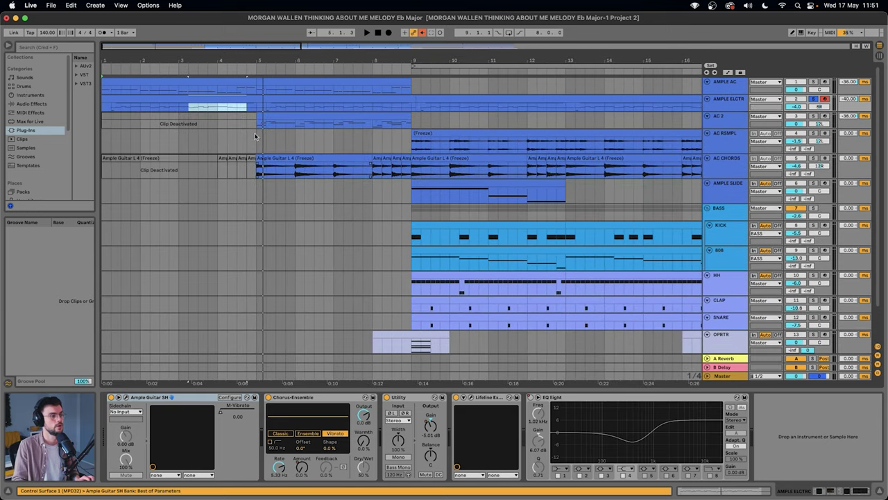
click(269, 106)
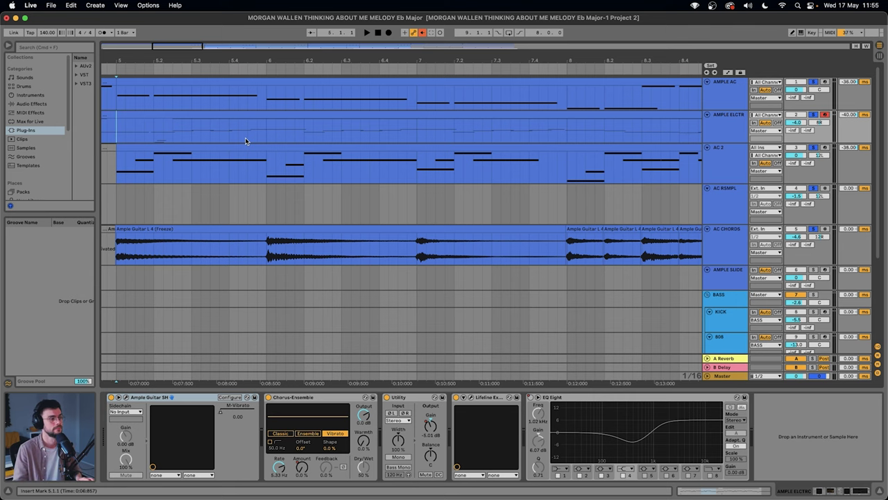
Play the soloed guitar tracks together from bar 5, following the arrangement into the section at bar 9.
key(space)
key(minus)
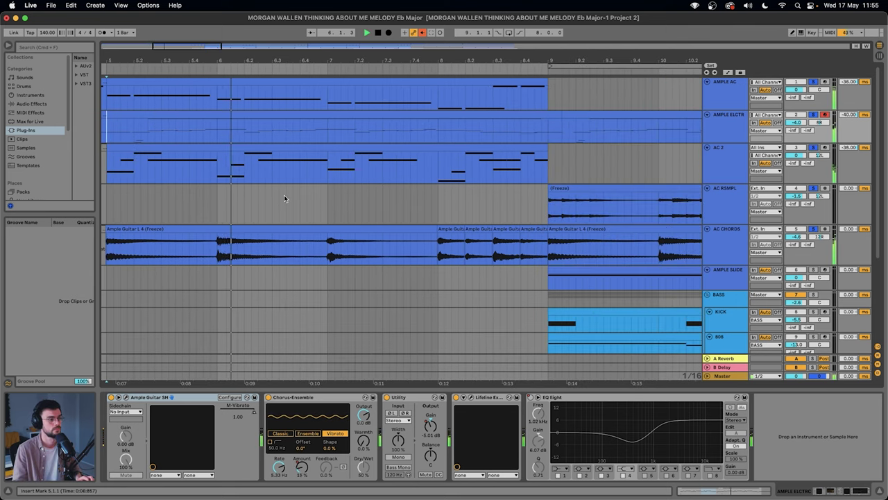
scroll(285, 199, down, 2)
scroll(285, 198, right, 1)
scroll(283, 198, down, 2)
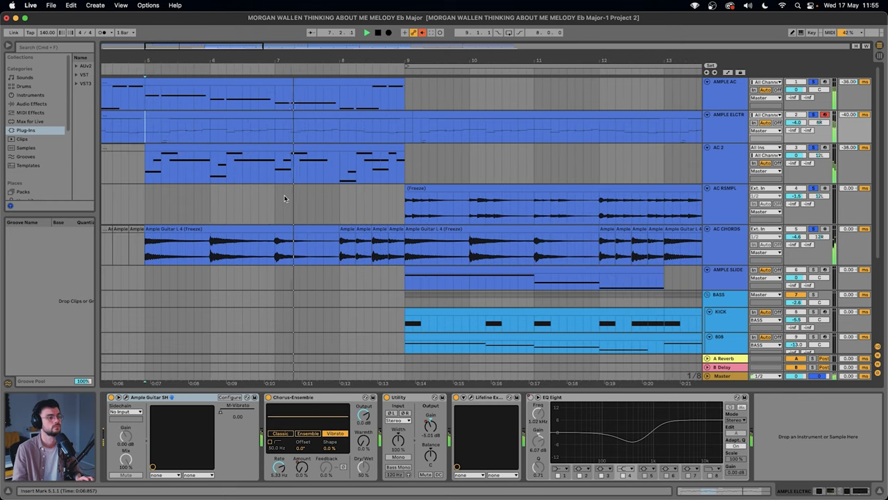
scroll(284, 197, right, 2)
scroll(284, 194, right, 2)
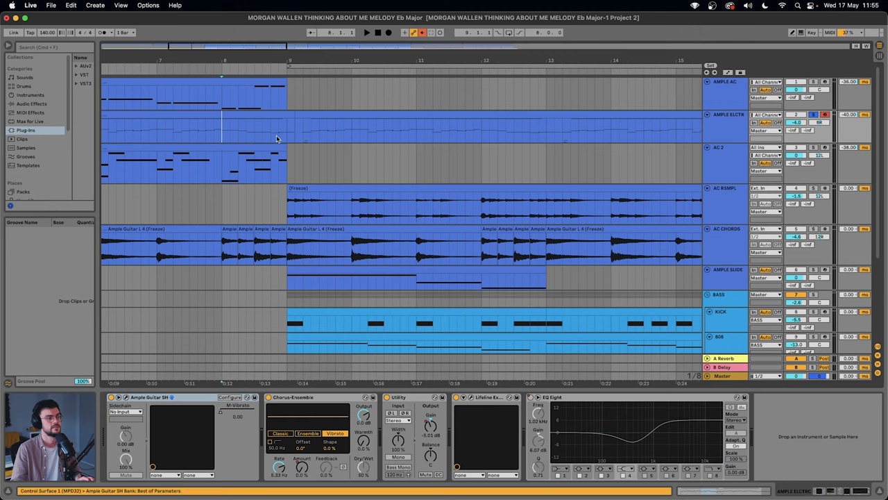
Play the soloed AMPLE ELCTR track from bar 8 and turn on its EQ Eight.
key(space)
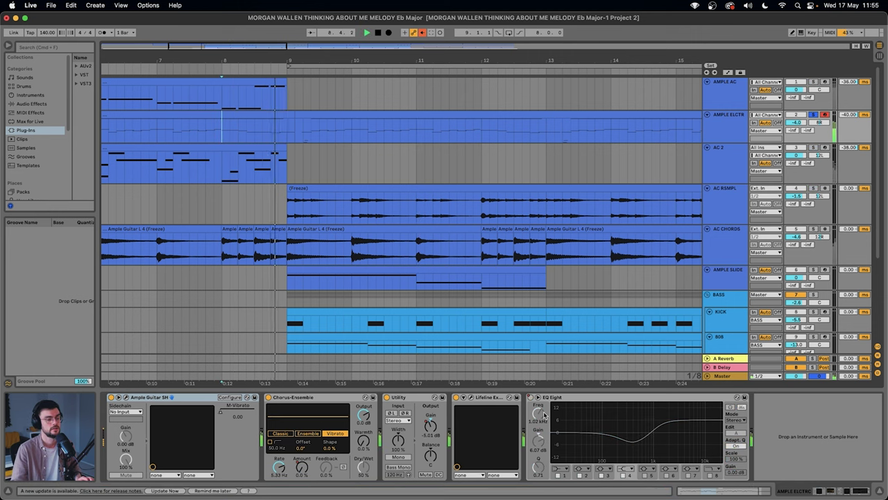
click(531, 398)
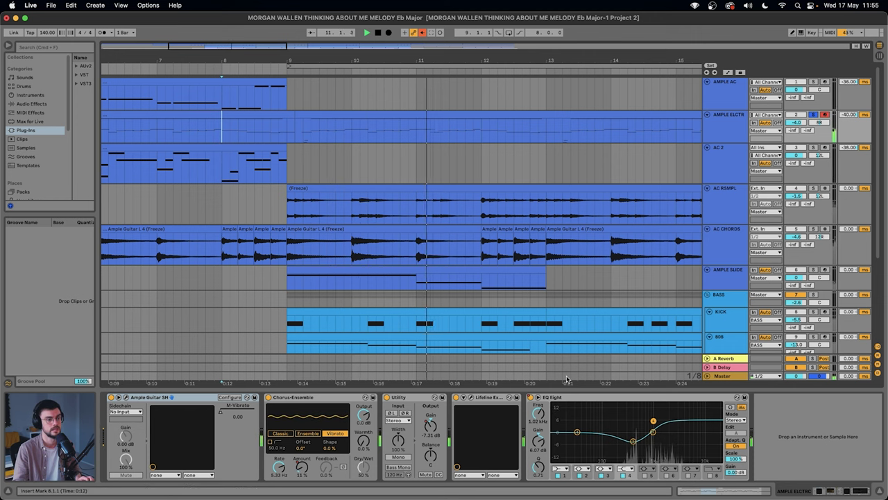
Review the AC 2 and AC RSMPL parts, and open the Ample Guitar SH instrument on the AMPLE SLIDE track.
click(154, 175)
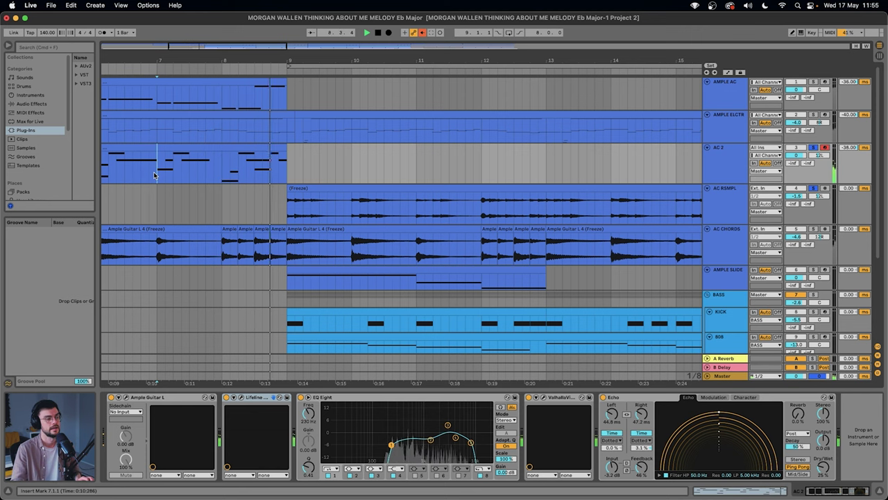
click(286, 199)
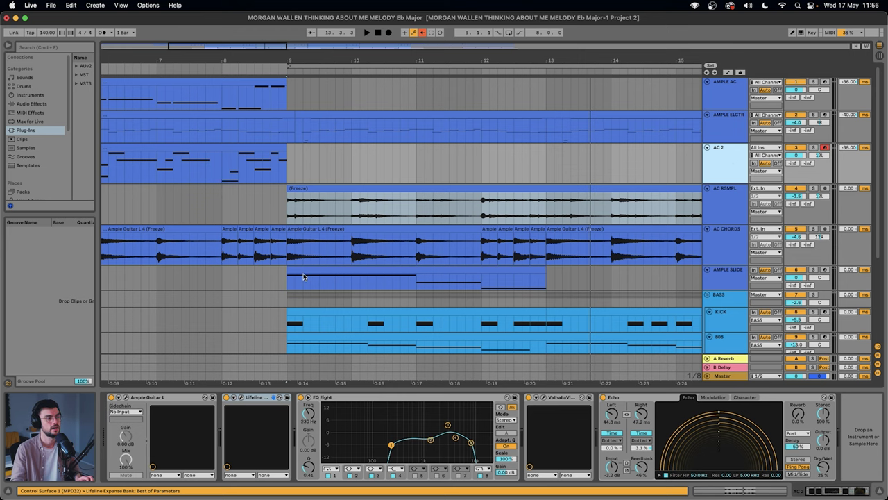
click(302, 270)
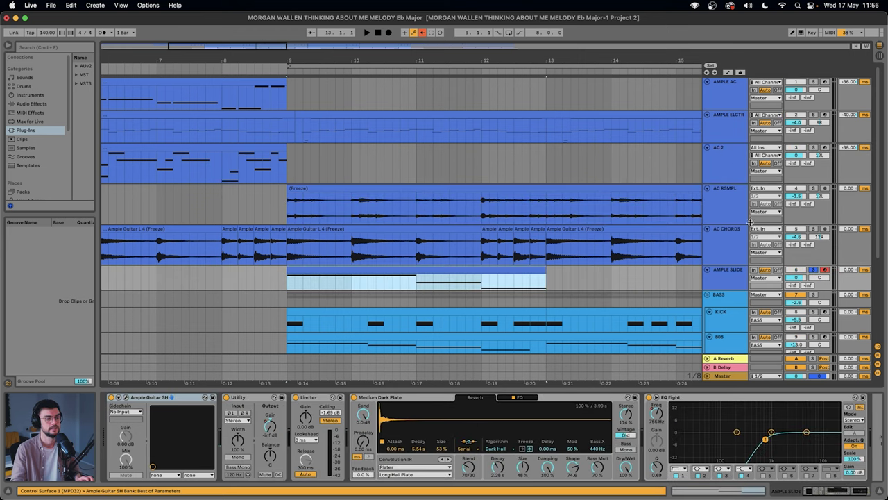
click(126, 397)
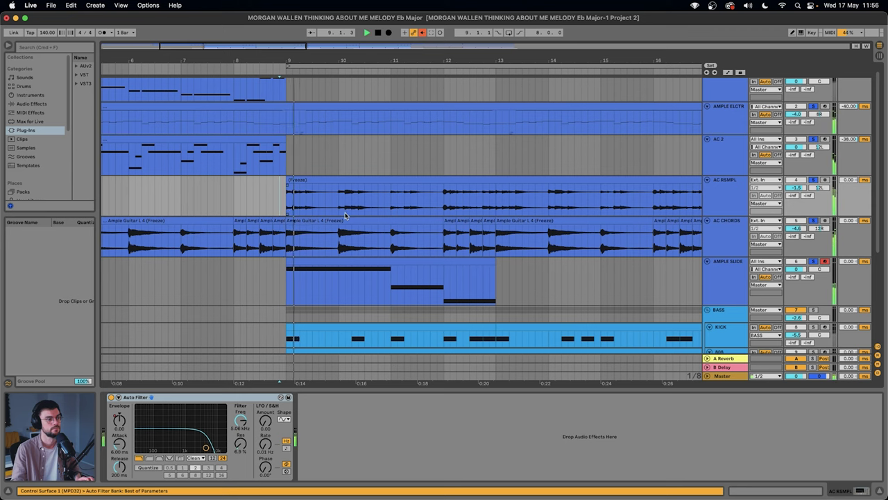
Select the KICK track and its parent BASS group during playback.
scroll(316, 205, right, 2)
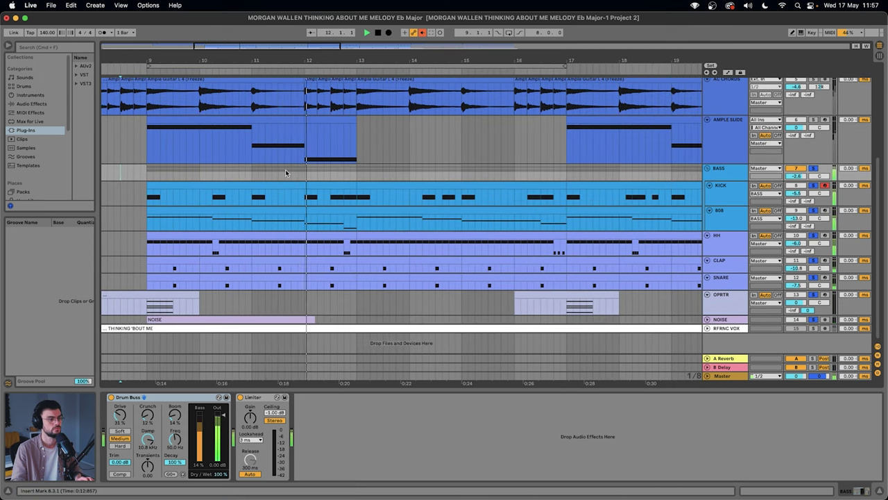
click(719, 192)
click(721, 173)
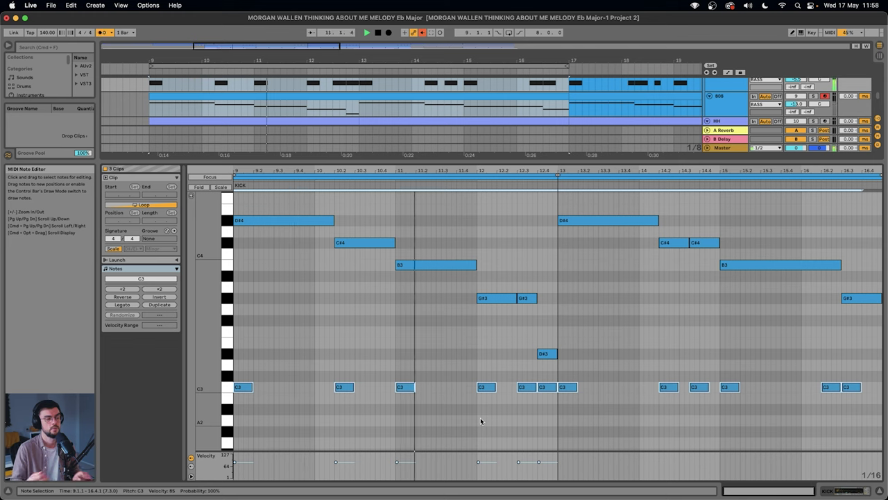
Select the second C3 kick note in bar 14 together with the first C3 kick note in bar 16.
click(594, 408)
shift+click(699, 386)
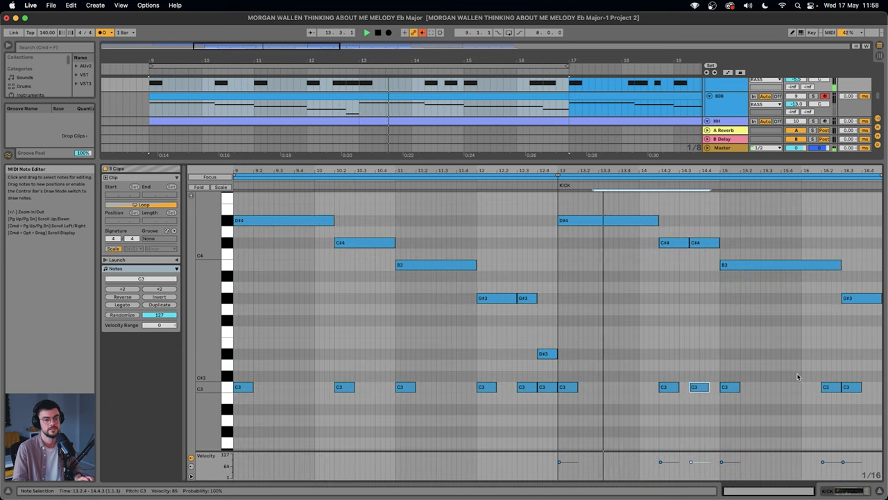
shift+click(830, 387)
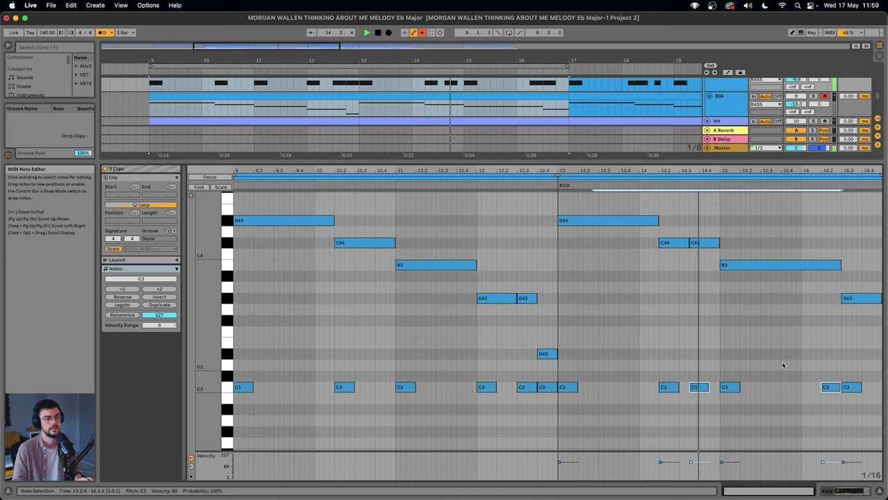
Solo the 808 track, play from bar 9 and display the track's device chain.
click(813, 96)
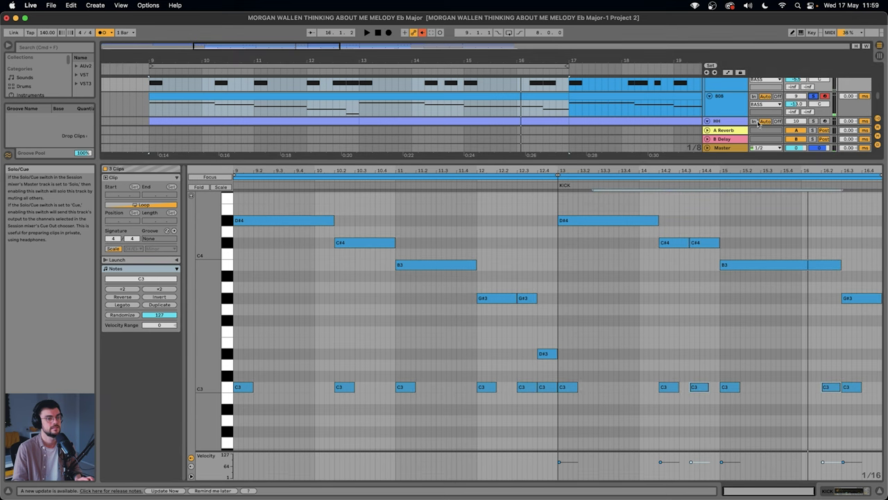
key(space)
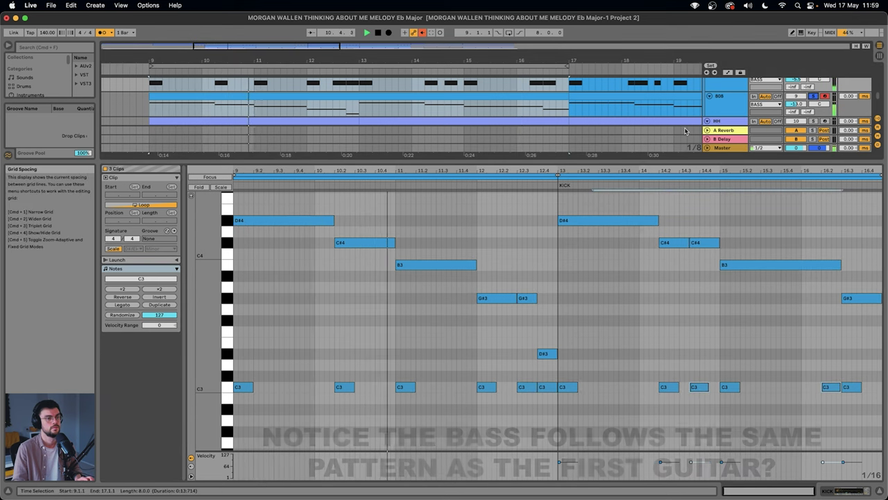
key(shift+Tab)
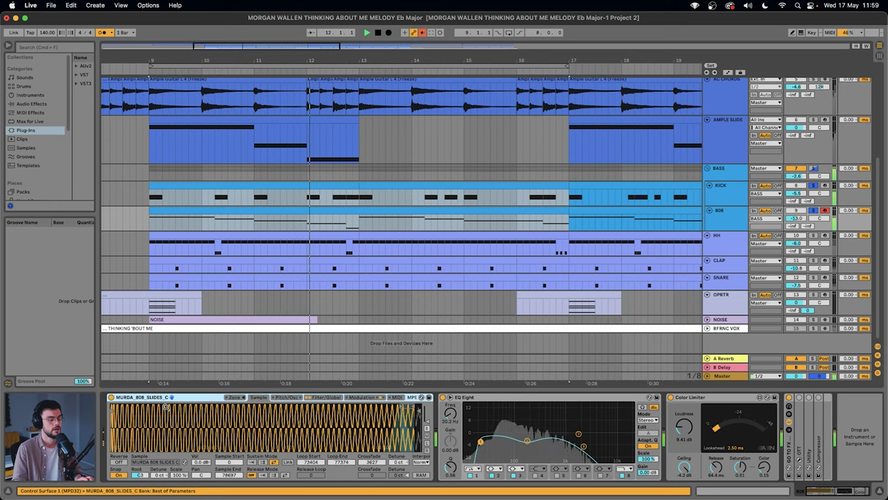
Examine the HH clip's notes, selecting the D#3 hi-hat rolls and playing from the clip's bar 2.
key(shift+Tab)
key(space)
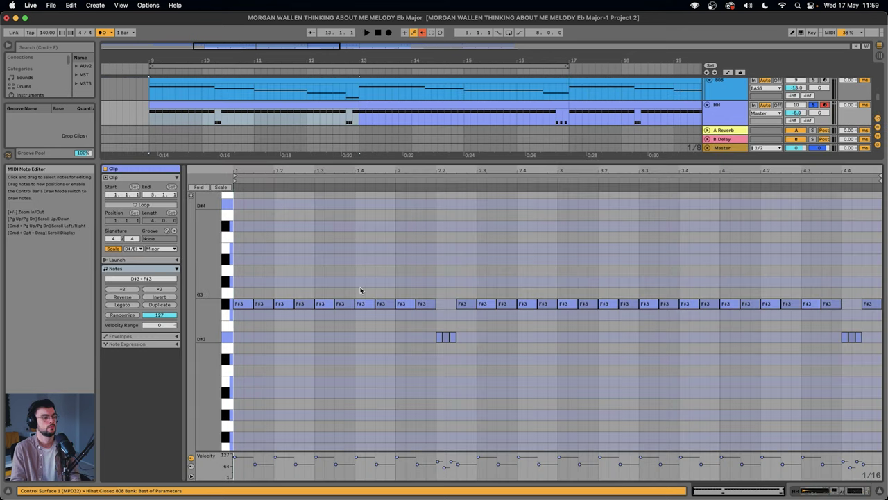
drag(244, 280, 415, 327)
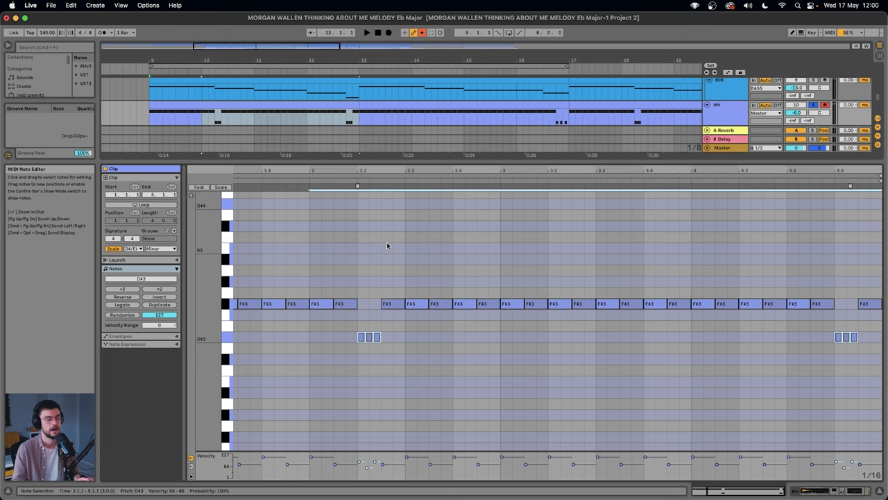
click(310, 180)
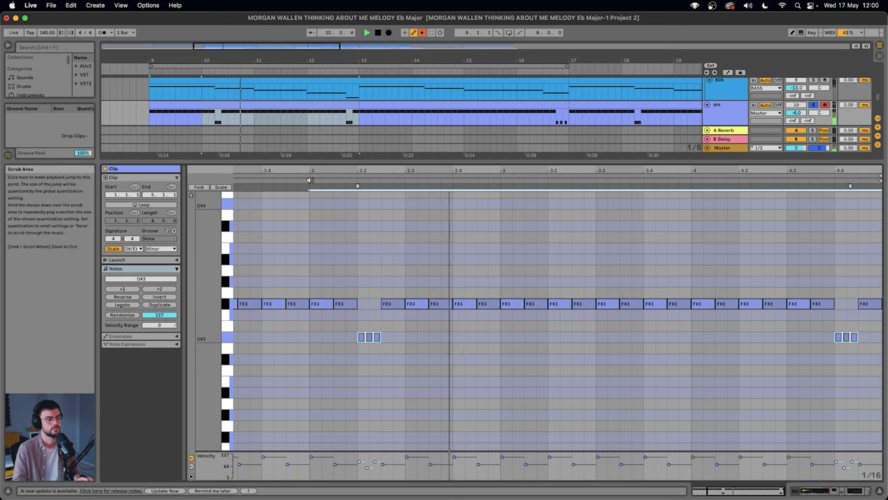
Solo the CLAP track and select the SNARE track while the beat plays.
scroll(726, 104, down, 2)
click(726, 95)
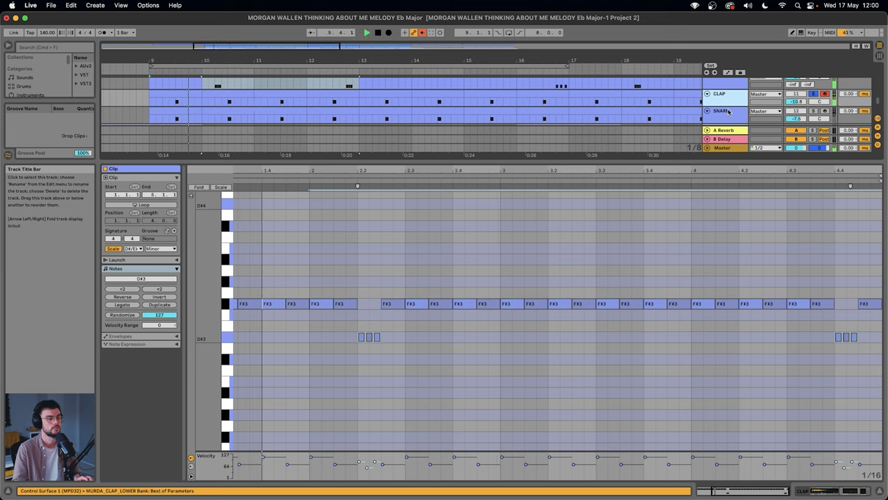
click(727, 112)
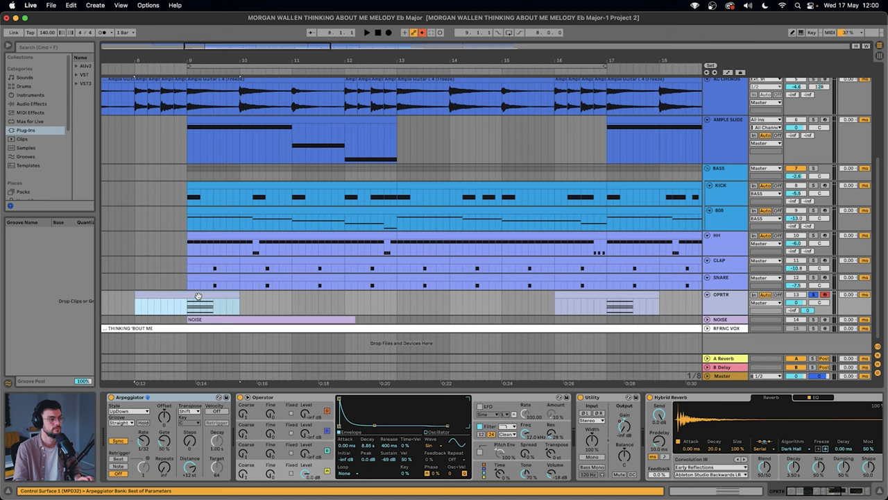
Play the OPRTR part from bar 9 and open its first clip to examine the chord notes.
click(186, 304)
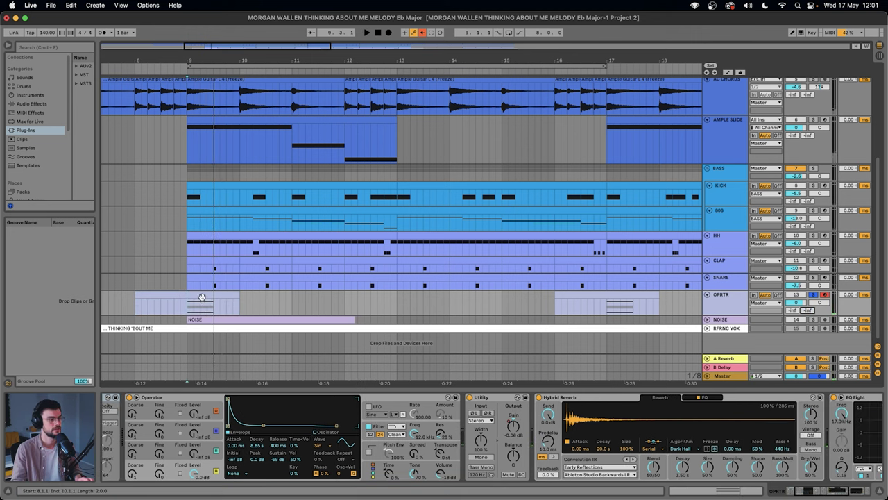
double_click(201, 297)
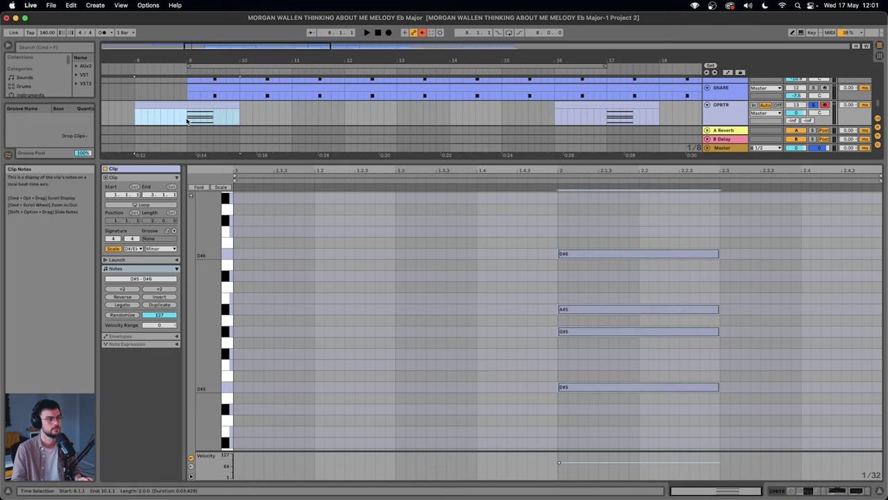
click(186, 122)
key(space)
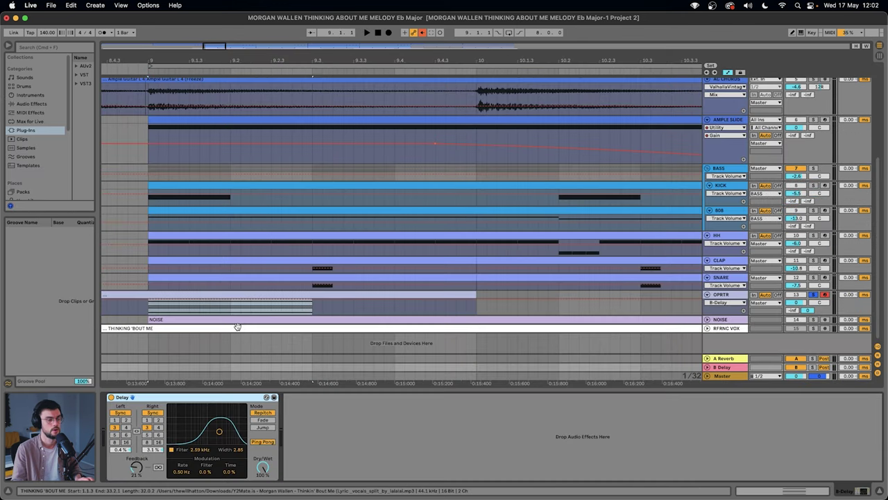
Turn on the OPRTR track's Arpeggiator, hide the automation lanes and play the part from bar 9.
key(space)
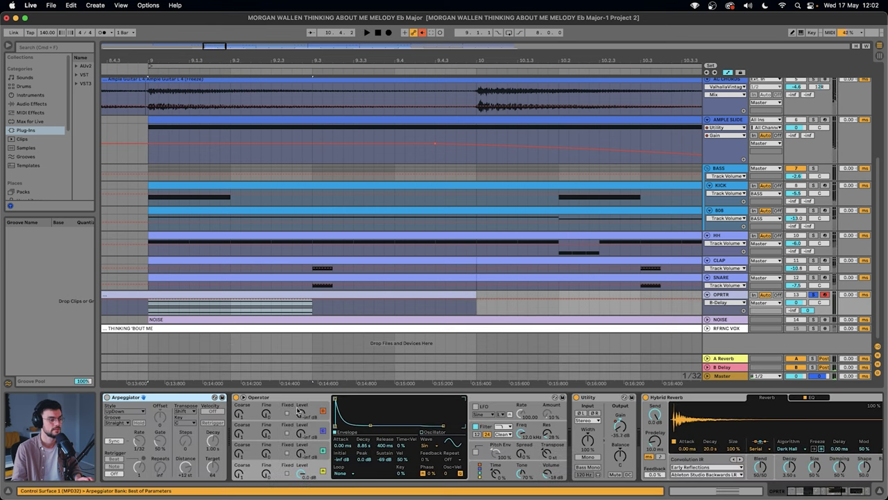
click(106, 397)
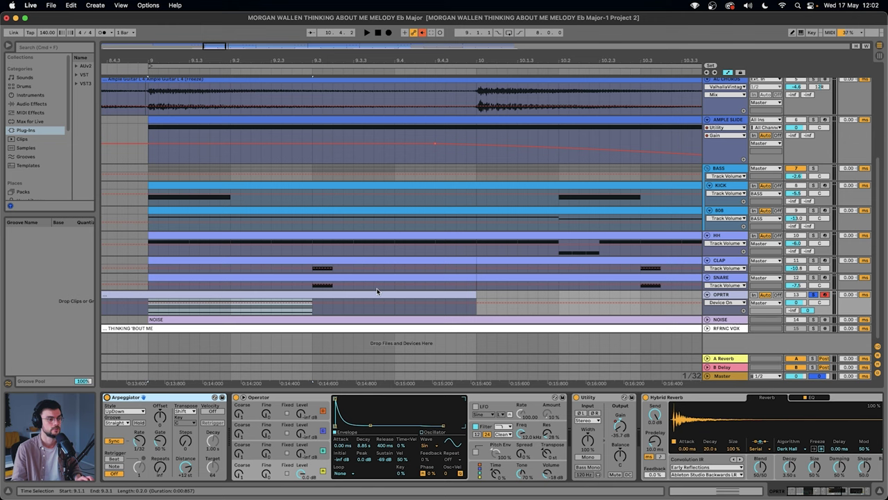
key(a)
key(space)
scroll(415, 300, down, 5)
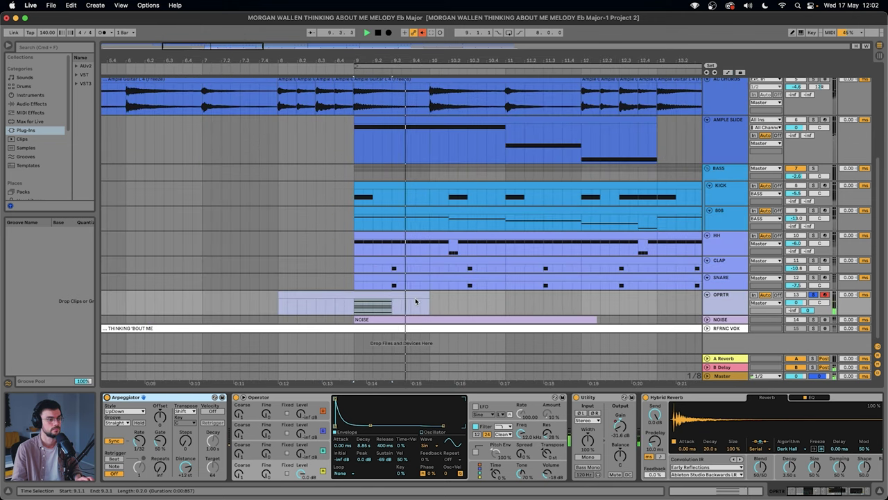
Play the BASS group, HH, CLAP, SNARE and OPRTR tracks soloed together.
scroll(415, 301, down, 3)
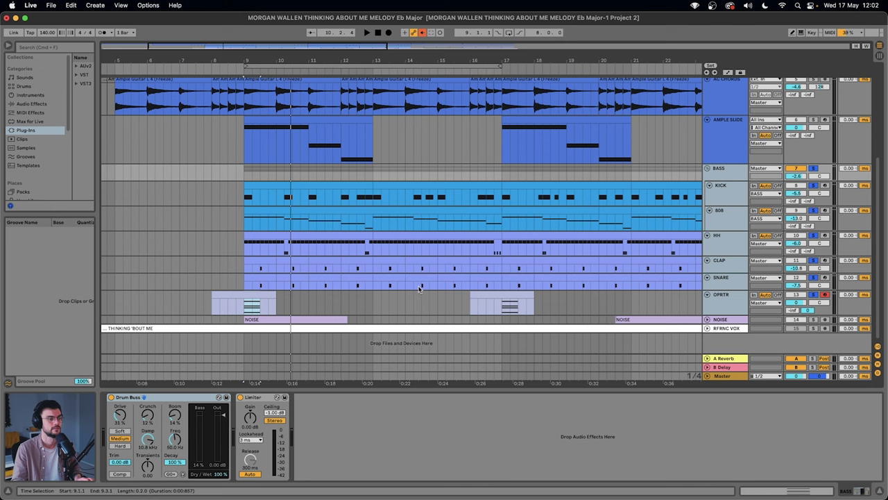
key(space)
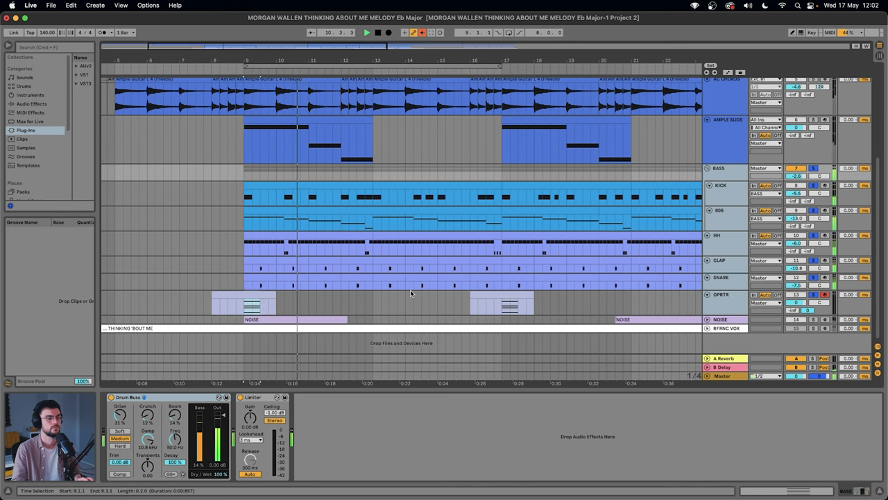
key(space)
Unfold the NOISE track, solo it and play its clip at bar 9.
click(707, 319)
click(740, 318)
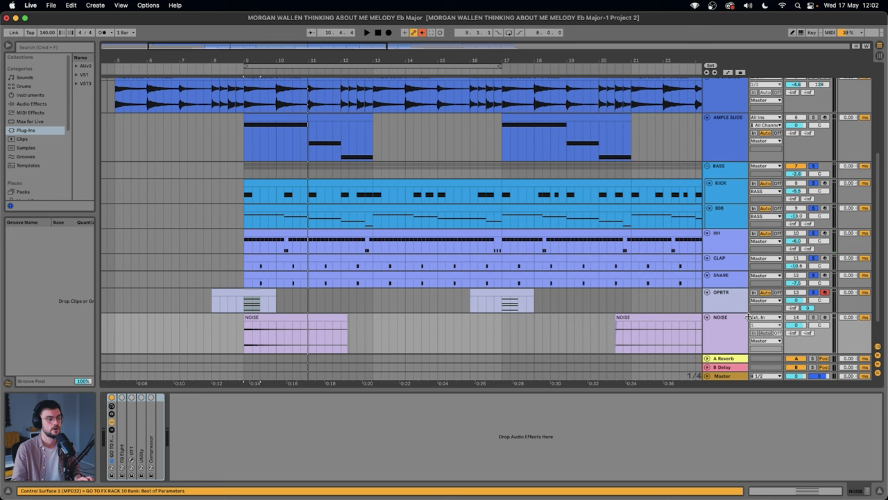
click(266, 319)
click(740, 301)
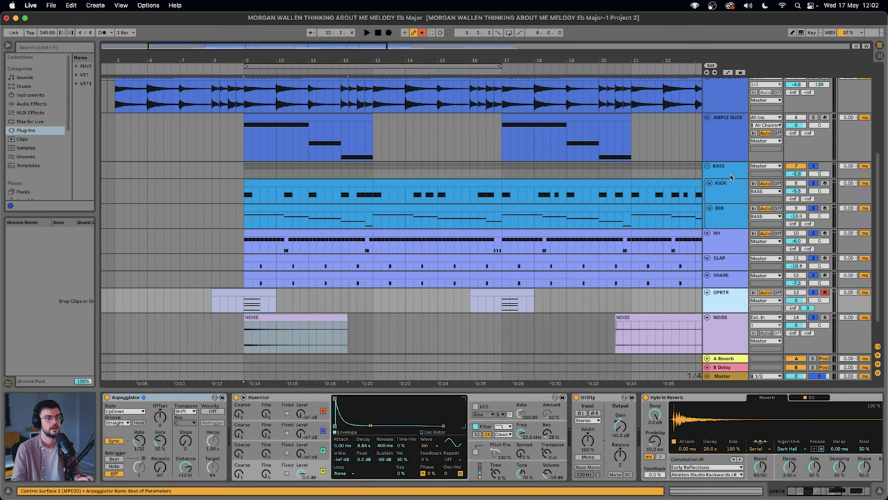
click(730, 177)
click(276, 315)
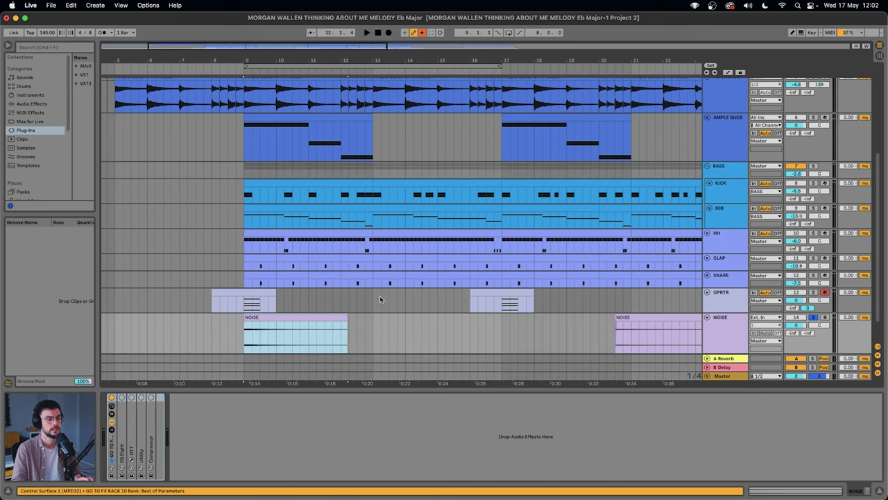
key(space)
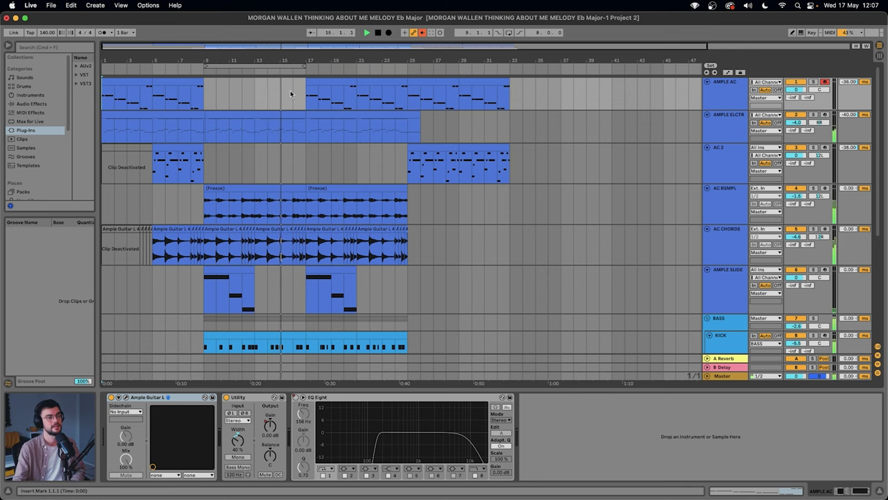
Select the AMPLE AC clip at bar 17 and look over the full arrangement's tracks during playback.
click(326, 94)
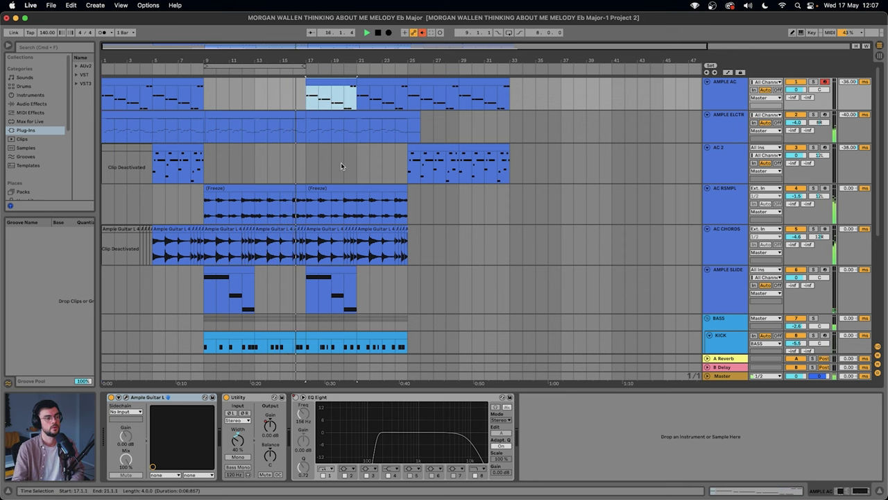
scroll(340, 162, down, 8)
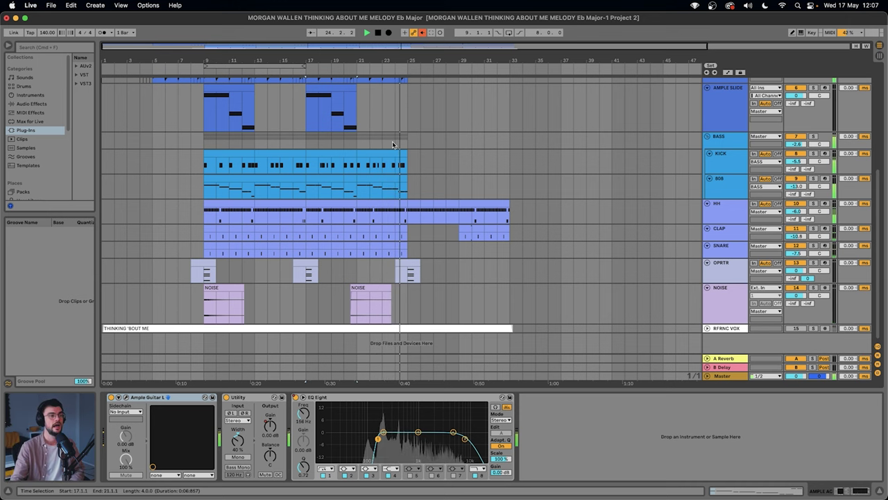
scroll(392, 144, up, 5)
scroll(392, 145, right, 5)
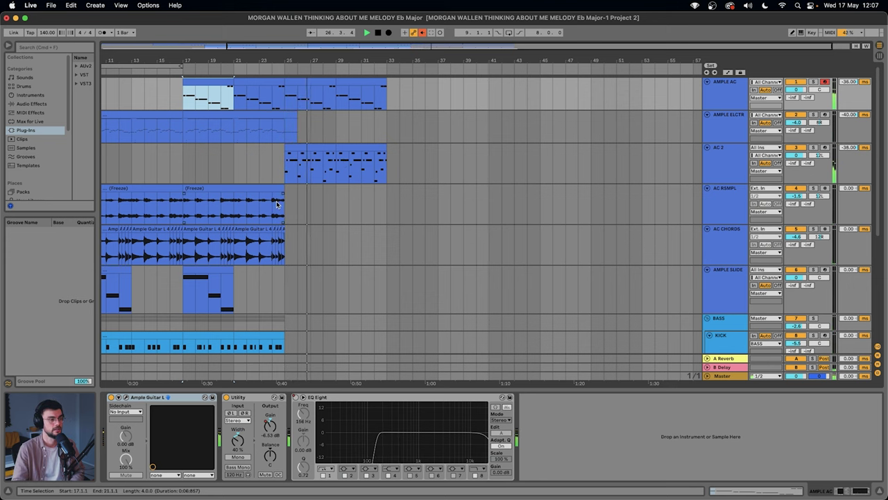
scroll(276, 202, down, 6)
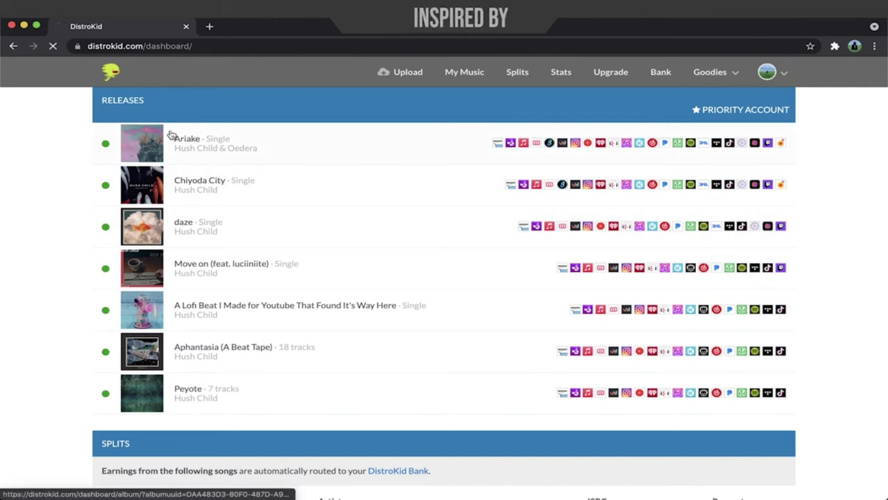
In DistroKid, open the Ariake release's splits and add a new collaborator by e-mail with a 50% revenue share.
click(170, 135)
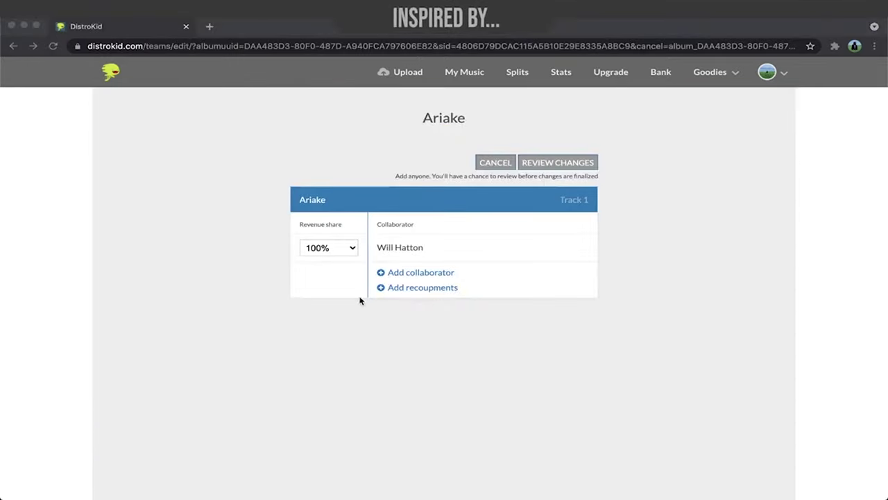
click(394, 274)
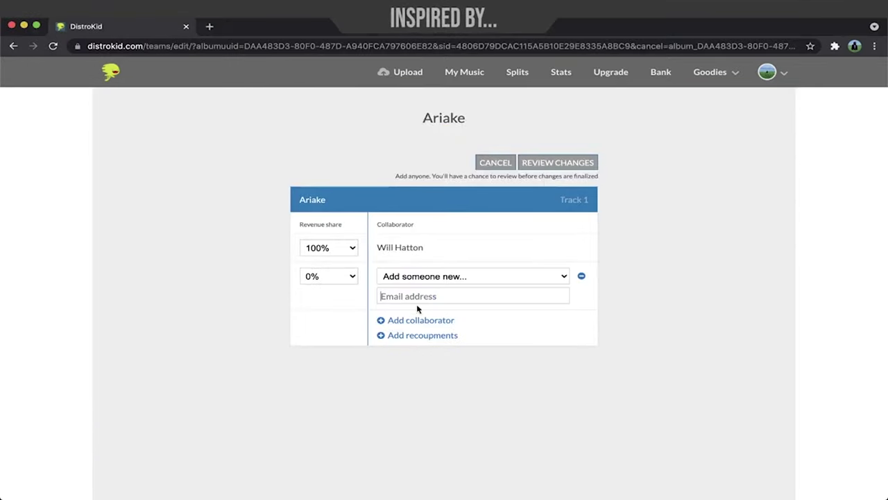
click(329, 276)
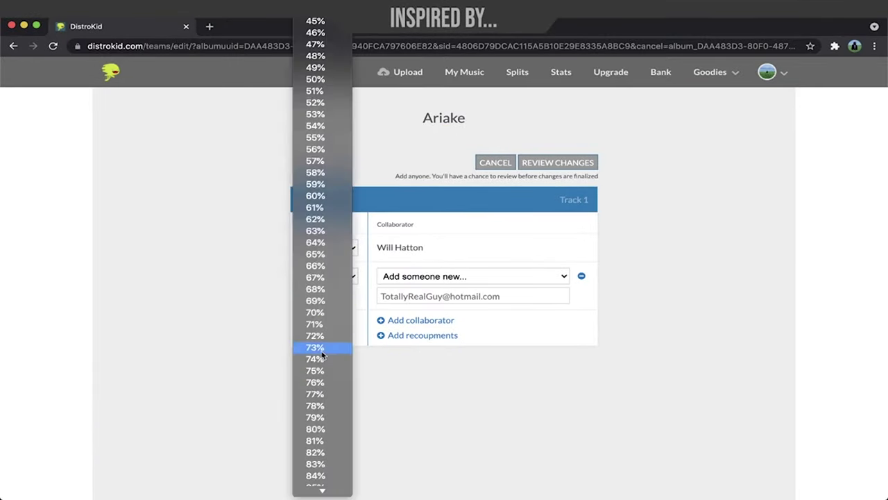
click(315, 79)
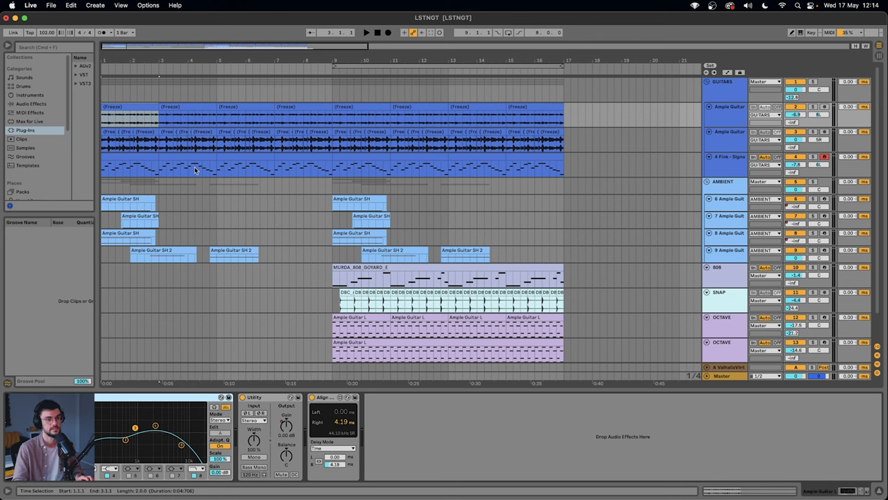
In the LSTNGT project in Live, play from bar 1 and select the three guitar tracks' clips up to bar 9.
key(space)
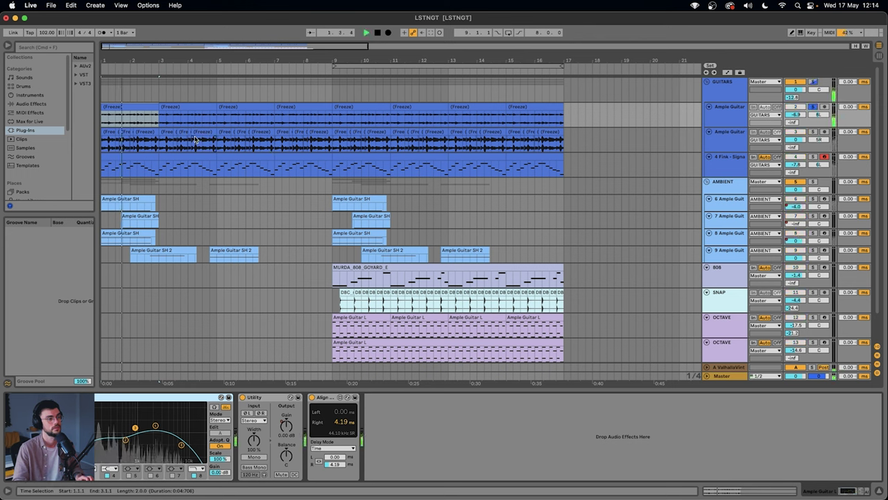
shift+click(332, 170)
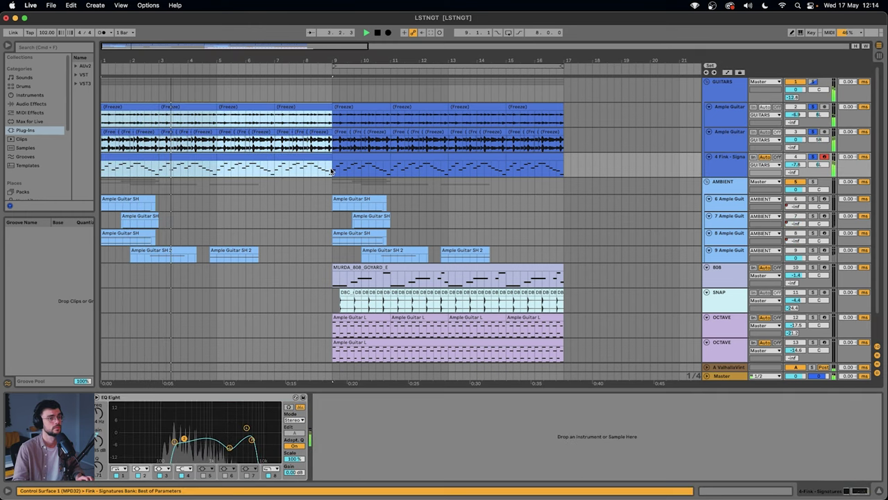
click(713, 94)
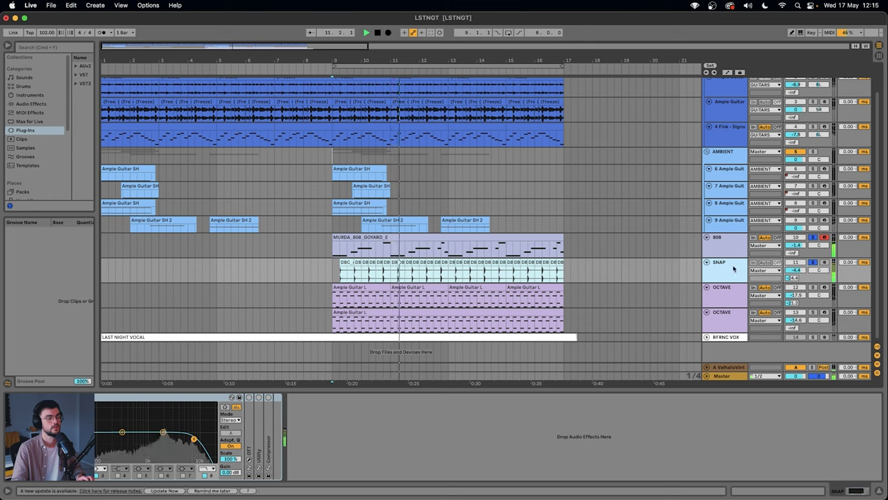
Listen to the two OCTAVE tracks soloed with 808 and SNAP, followed by every track from GUITARS to OCTAVE together.
click(730, 324)
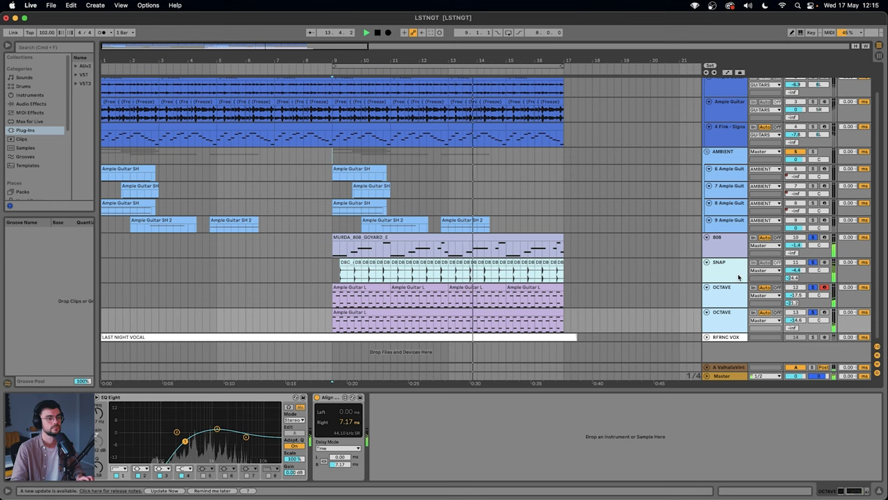
click(726, 91)
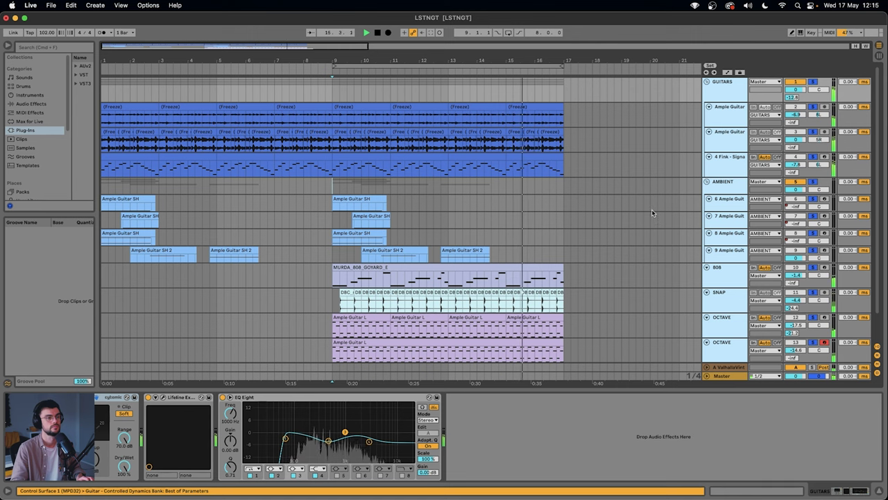
scroll(652, 209, down, 2)
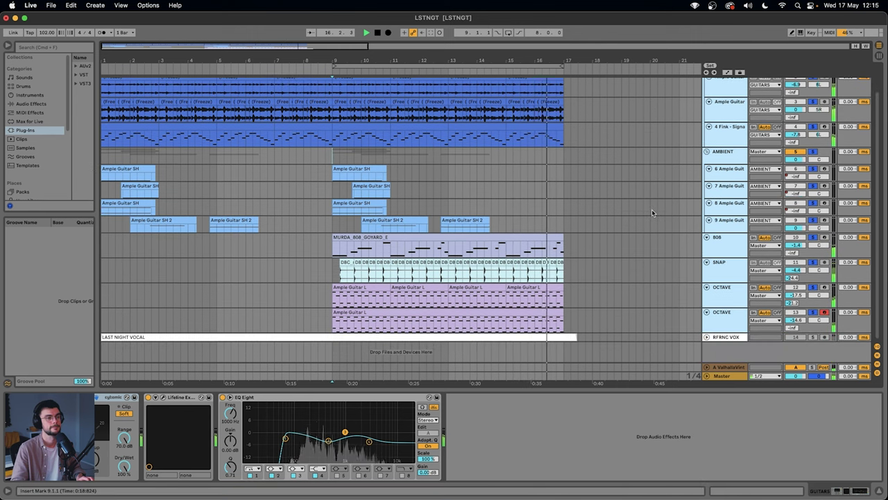